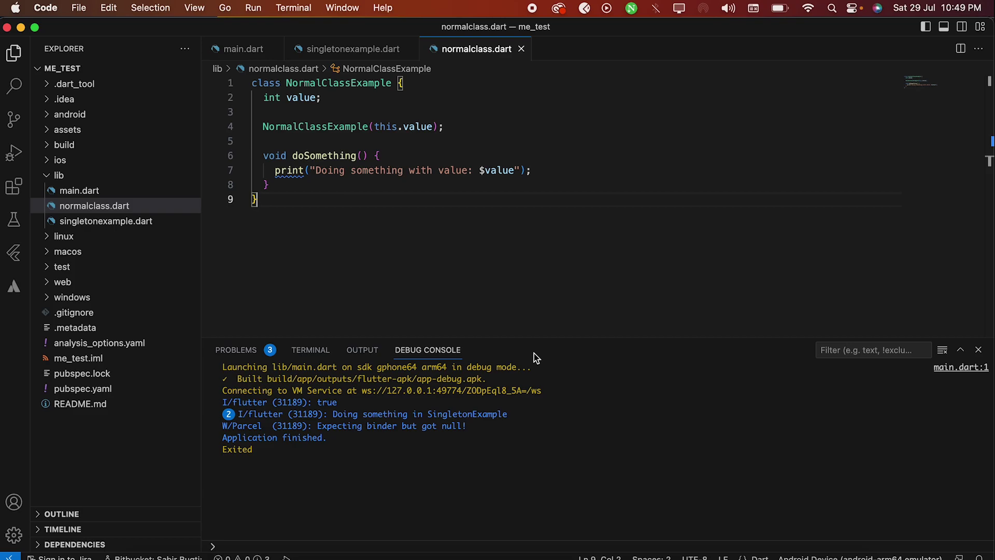
- Copy the flutter_automation ^2.0.0 dependency line from its pub.dev page
key("ctrl+Left")
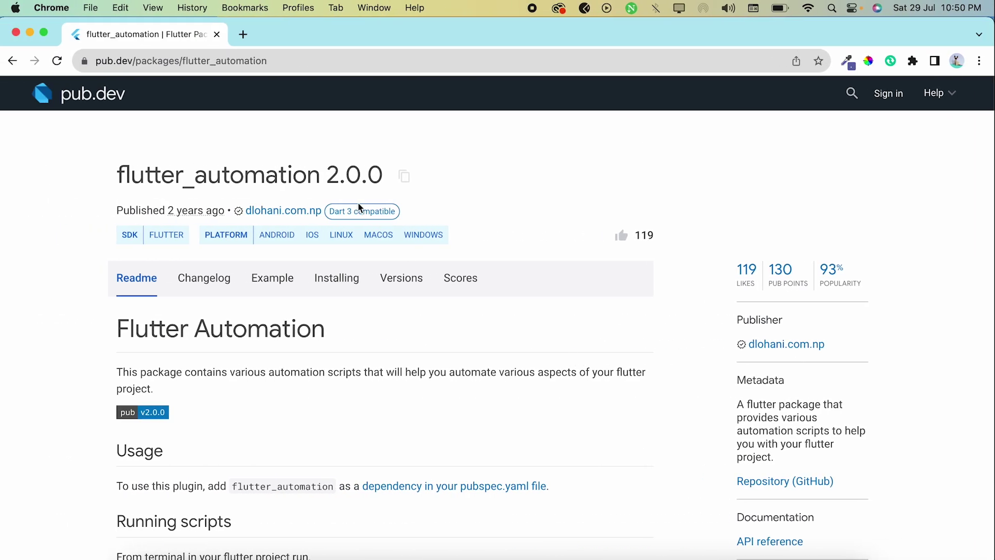
left_click(407, 176)
key("ctrl+Right")
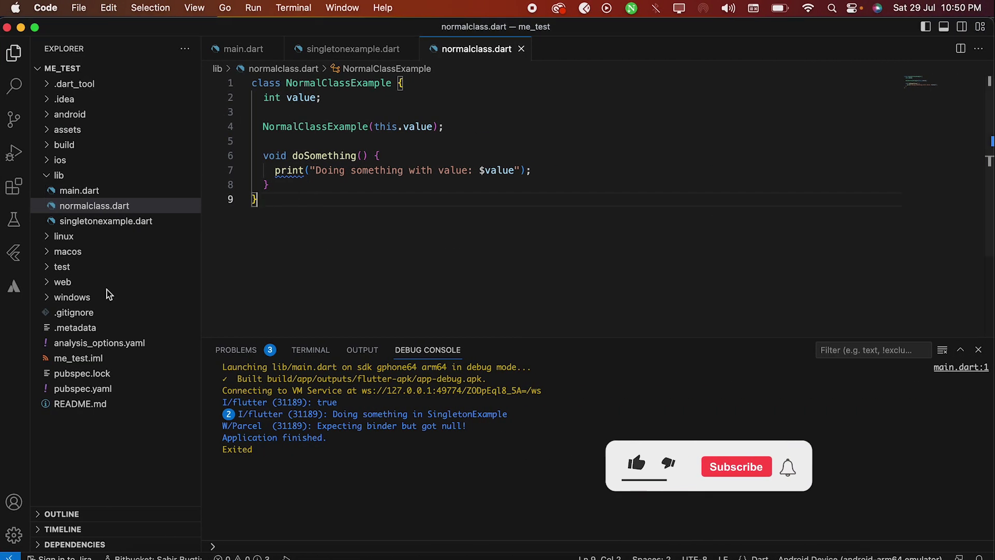
- Add flutter_automation: ^2.0.0 below cupertino_icons in pubspec.yaml and save it
left_click(65, 389)
scroll(396, 291, "up", 5)
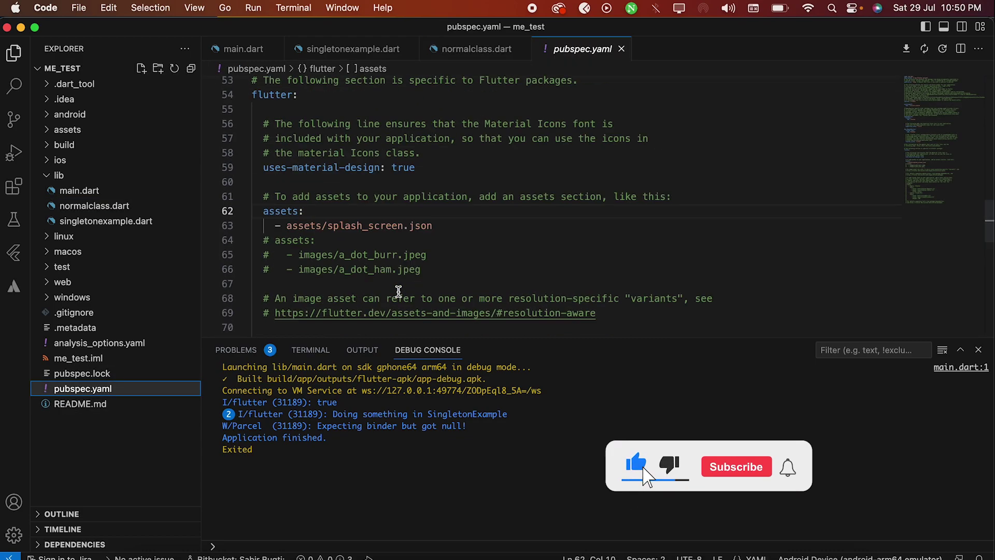
scroll(400, 234, "up", 5)
left_click(402, 121)
key("Return")
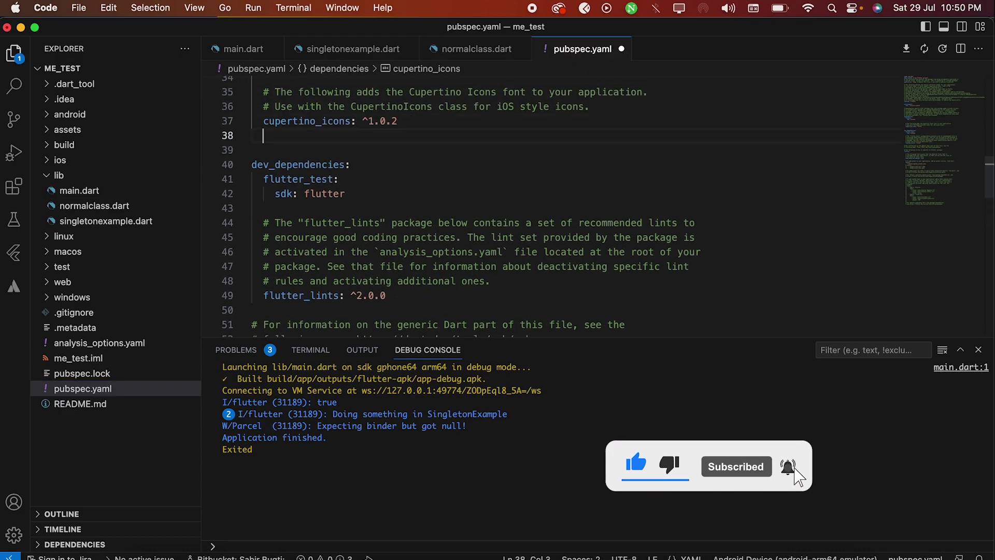
key("super+v")
key("super+s")
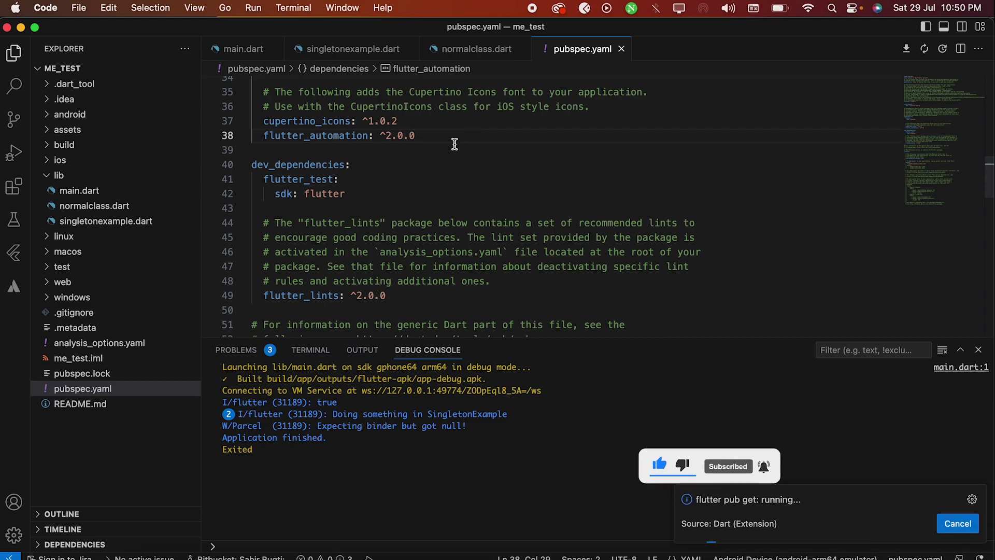
key("ctrl+Left")
scroll(354, 272, "down", 3)
scroll(353, 272, "down", 3)
scroll(353, 272, "down", 3)
scroll(353, 273, "down", 3)
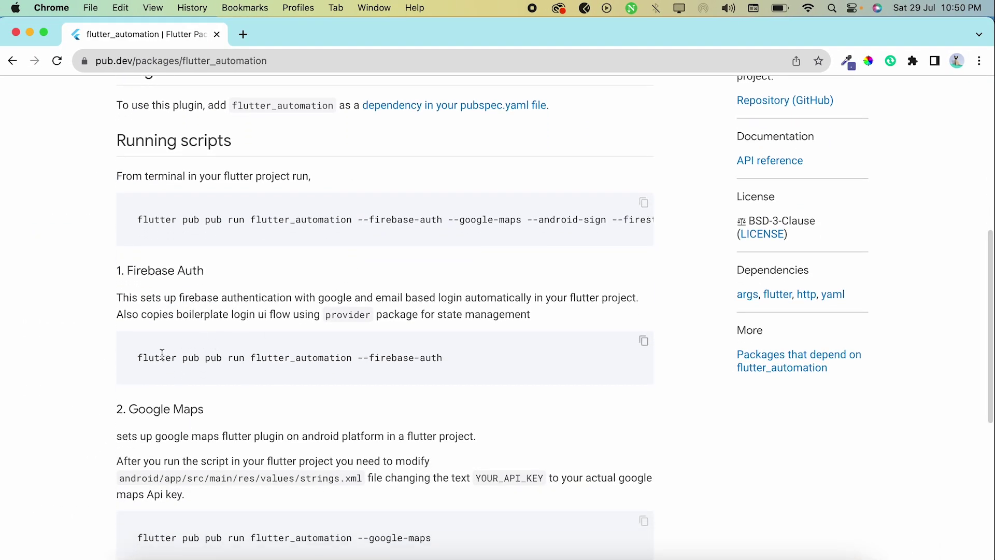
scroll(185, 371, "down", 2)
scroll(185, 371, "up", 2)
scroll(185, 372, "down", 3)
scroll(185, 371, "down", 4)
scroll(185, 371, "down", 1)
scroll(198, 356, "down", 2)
mouse_move(167, 301)
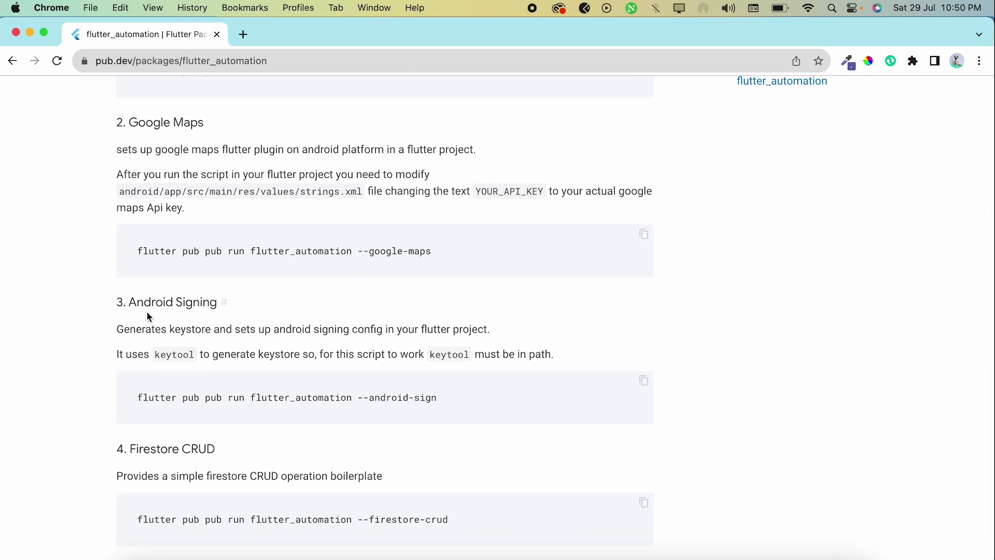
- Copy the '3. Android Signing' command: flutter pub pub run flutter_automation --android-sign
double_click(144, 303)
double_click(199, 303)
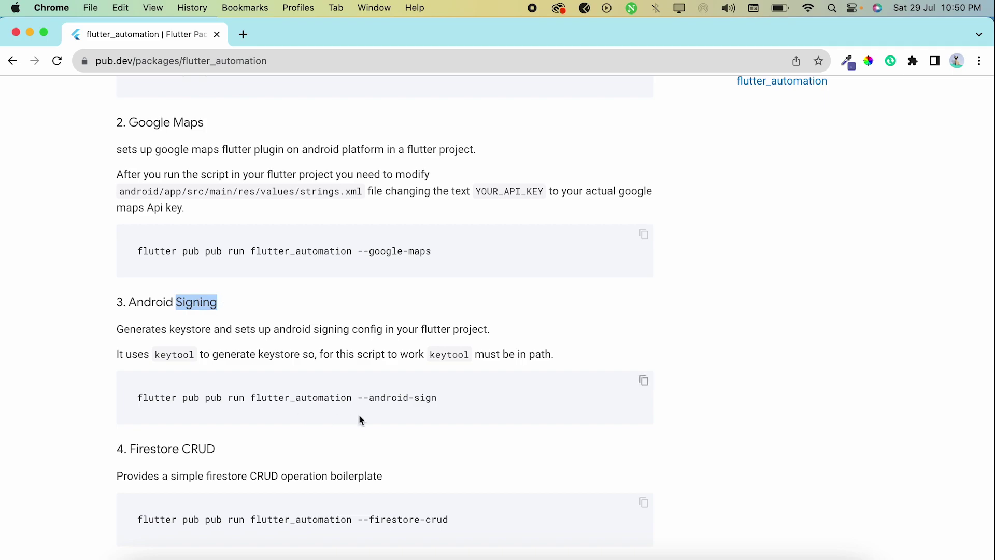
left_click(643, 383)
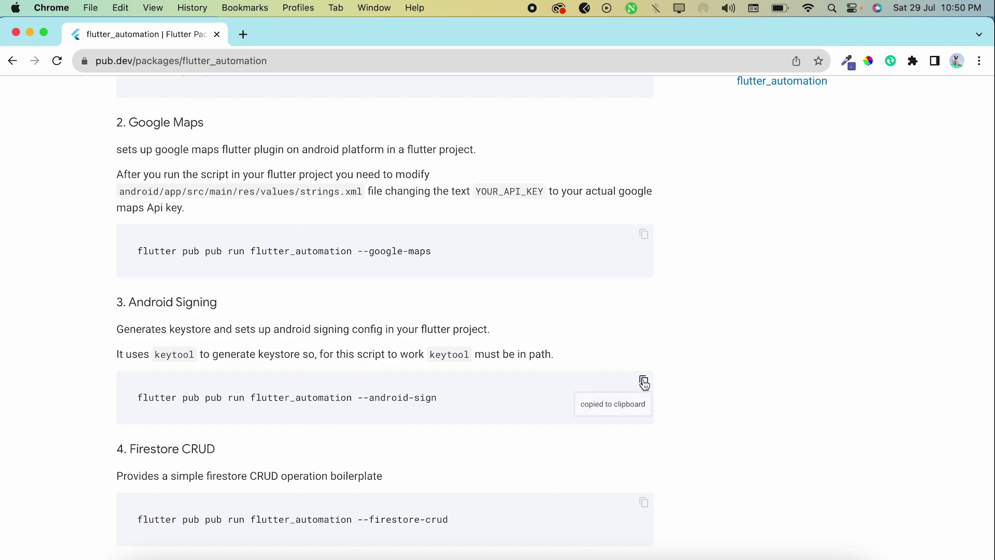
key("super+Tab")
- Run flutter pub run flutter_automation --android-sign in the terminal
left_click(362, 349)
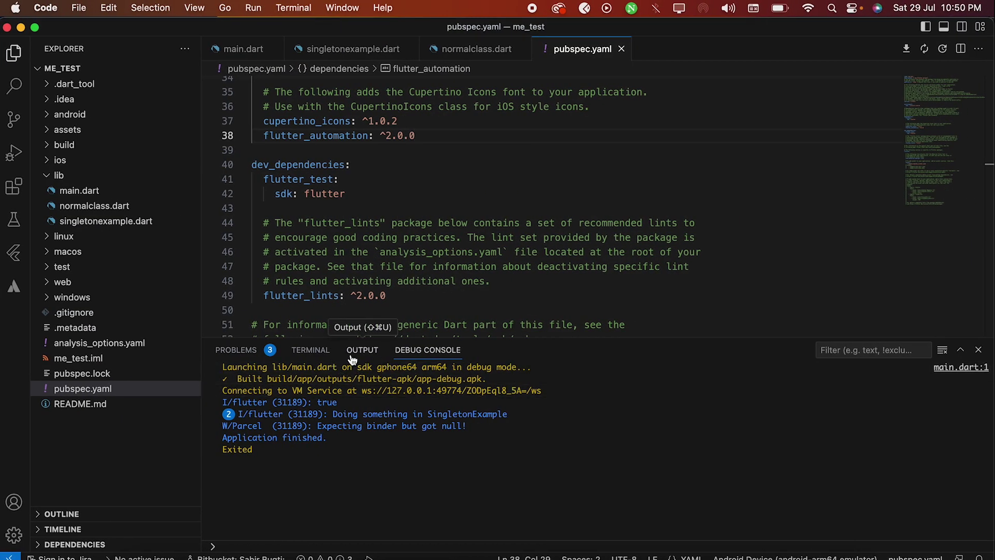
left_click(311, 350)
key("super+v")
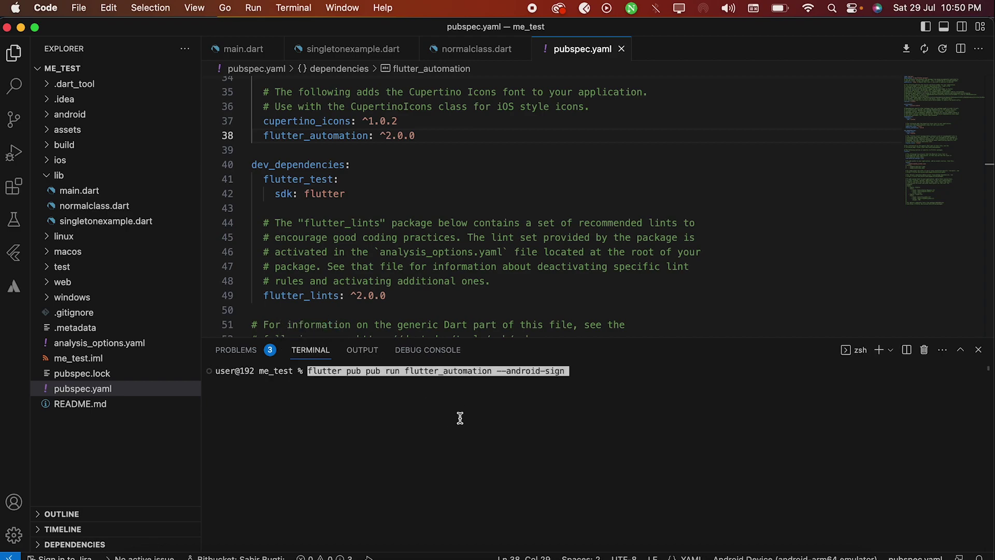
key("Return")
key("Return")
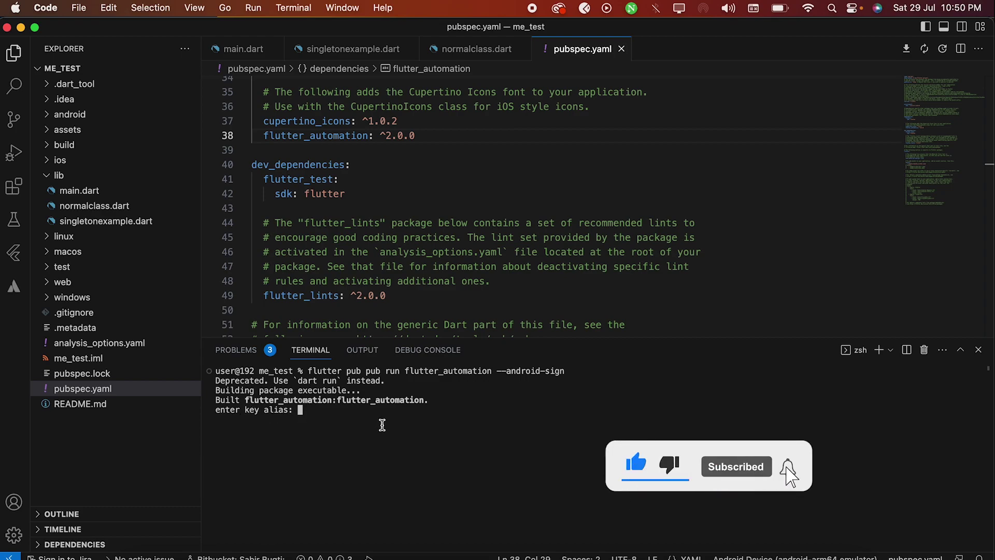
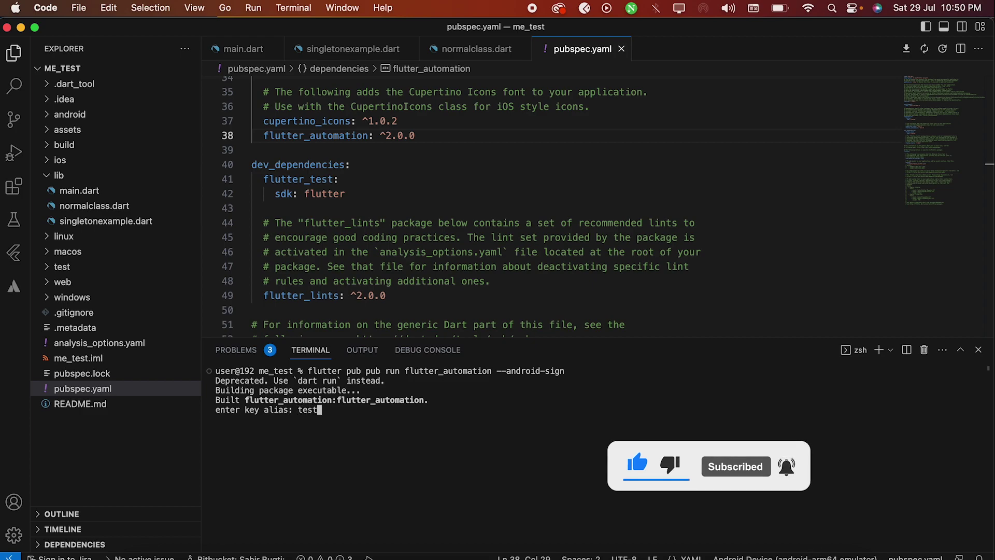
- Answer the signing prompts: key alias test, distinguished name details and key password
key("Return")
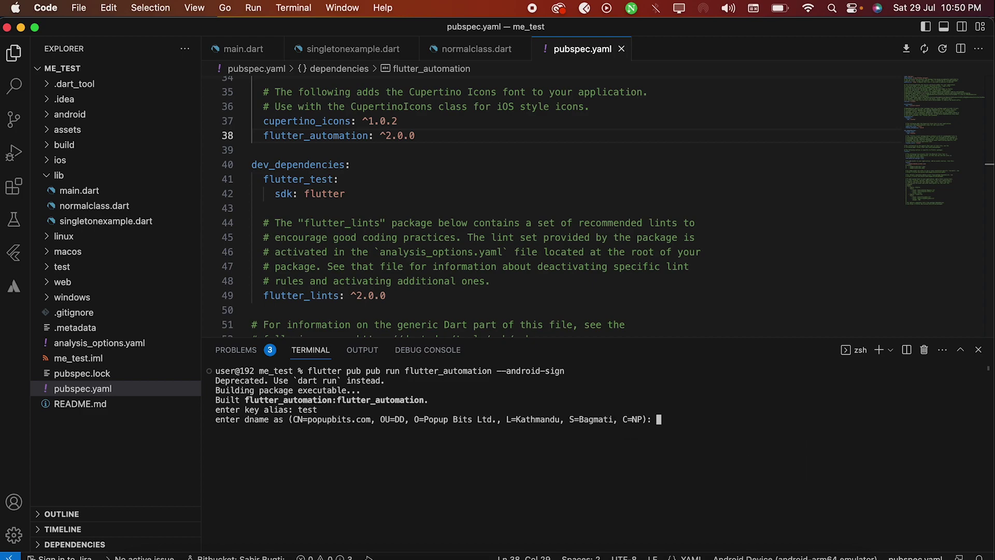
type("CN=")
type("sabirdev.")
type("com L=")
type("Rawalp")
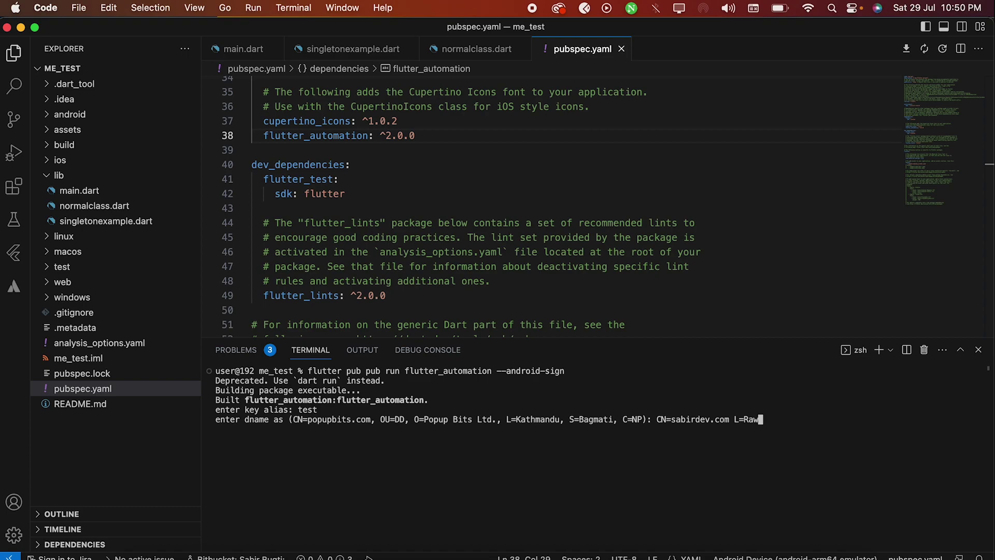
type("indi C=")
type("Pakinst")
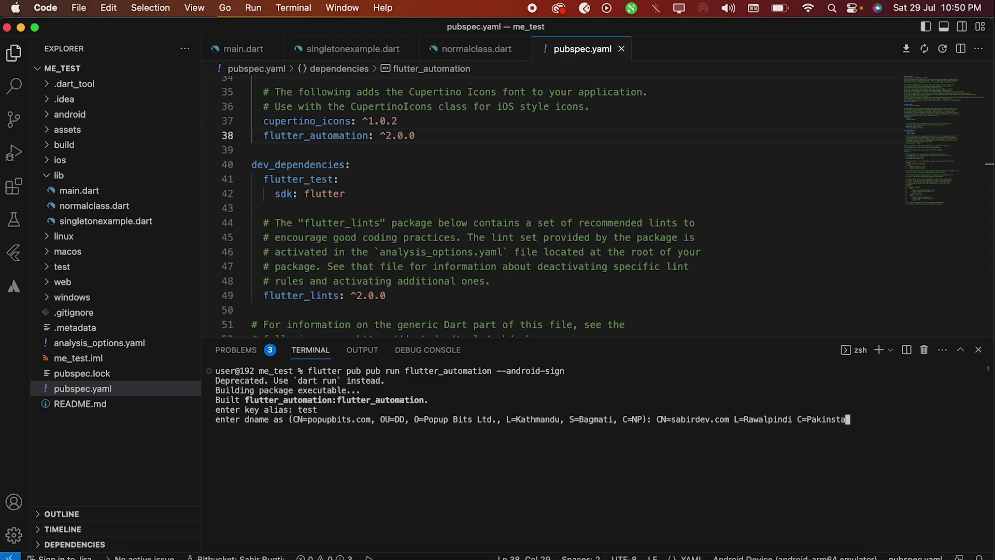
type("tan")
key("Return")
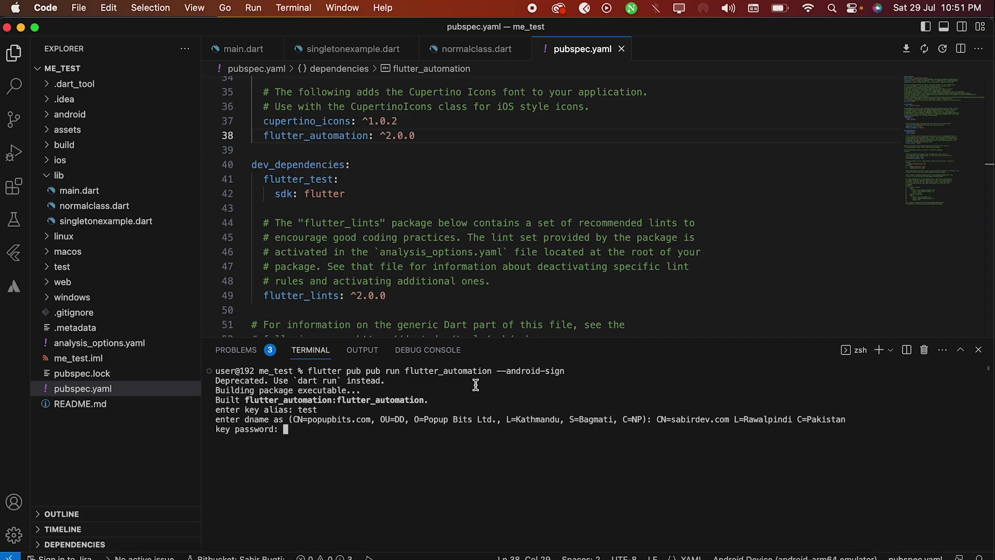
key("Return")
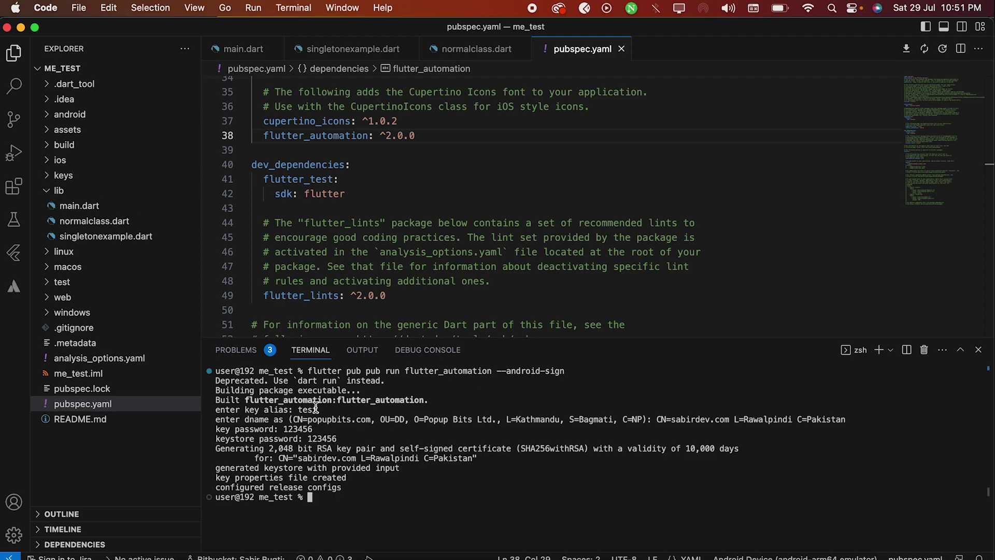
- Inspect the keys folder and android/key.properties passwords, alias and path, then return to pubspec.yaml
left_click(63, 175)
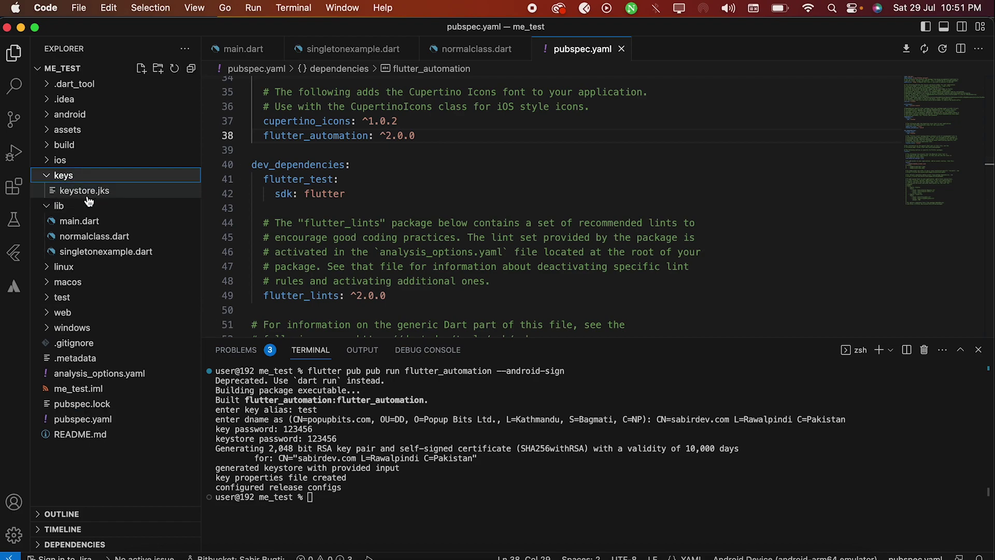
left_click(69, 114)
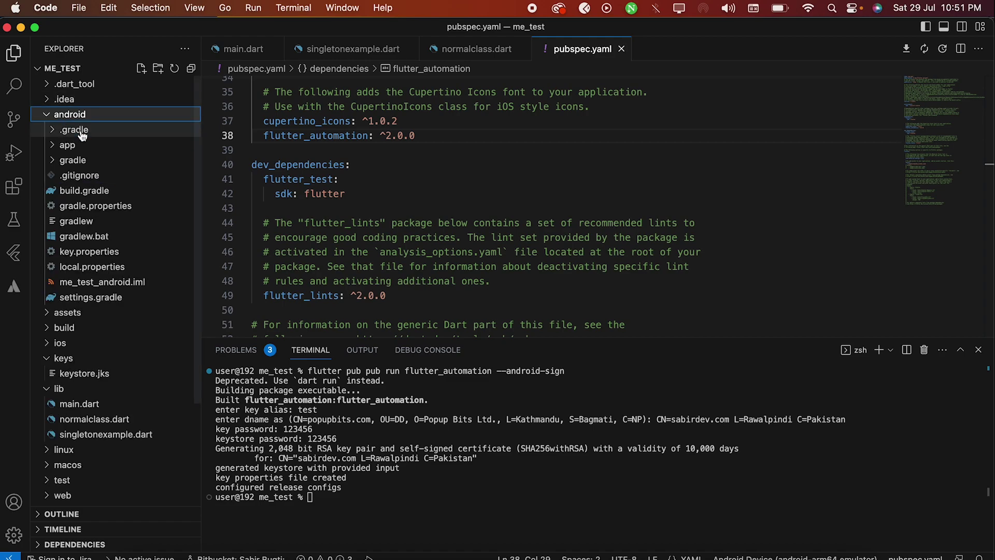
left_click(89, 251)
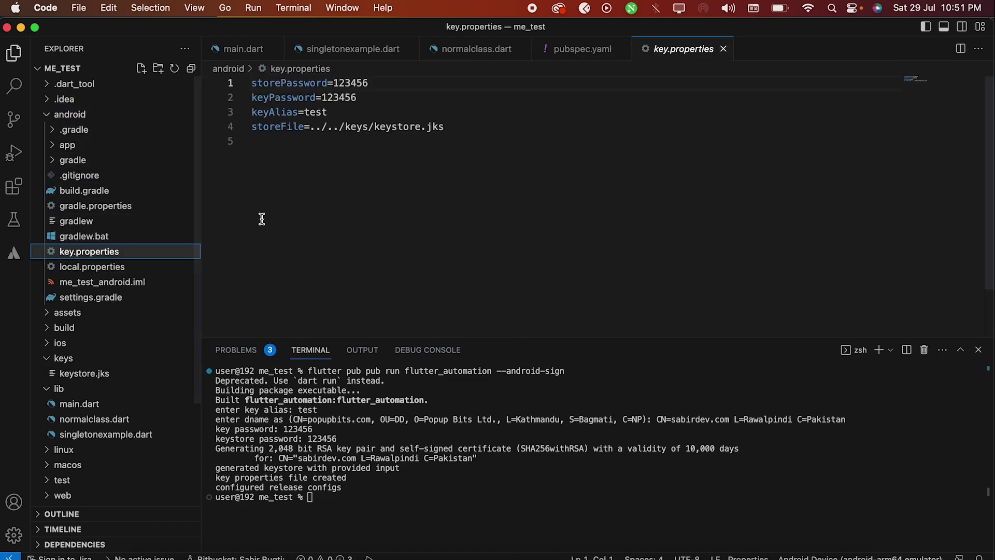
left_click_drag(251, 83, 489, 149)
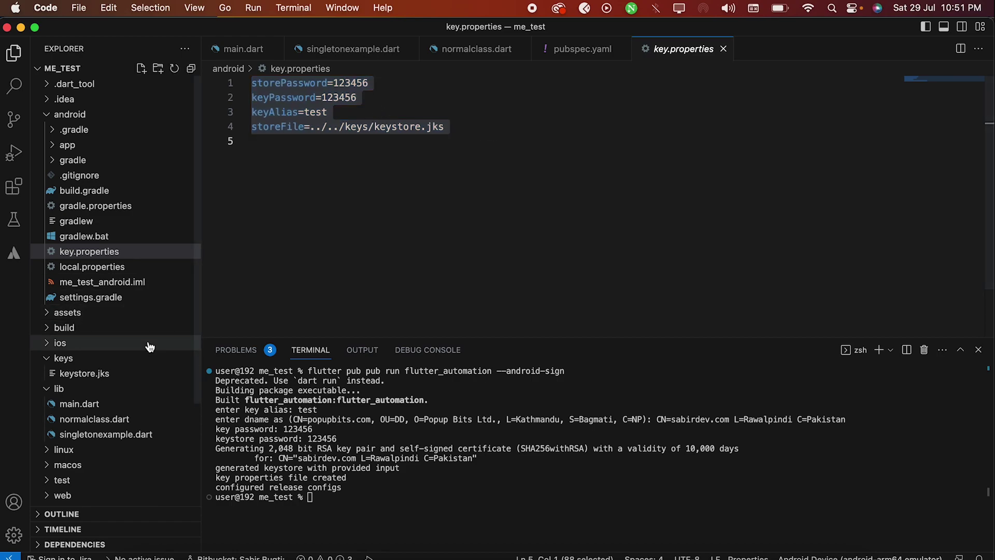
scroll(150, 346, "down", 5)
left_click(82, 467)
scroll(328, 237, "up", 2)
scroll(329, 237, "up", 5)
scroll(329, 238, "up", 3)
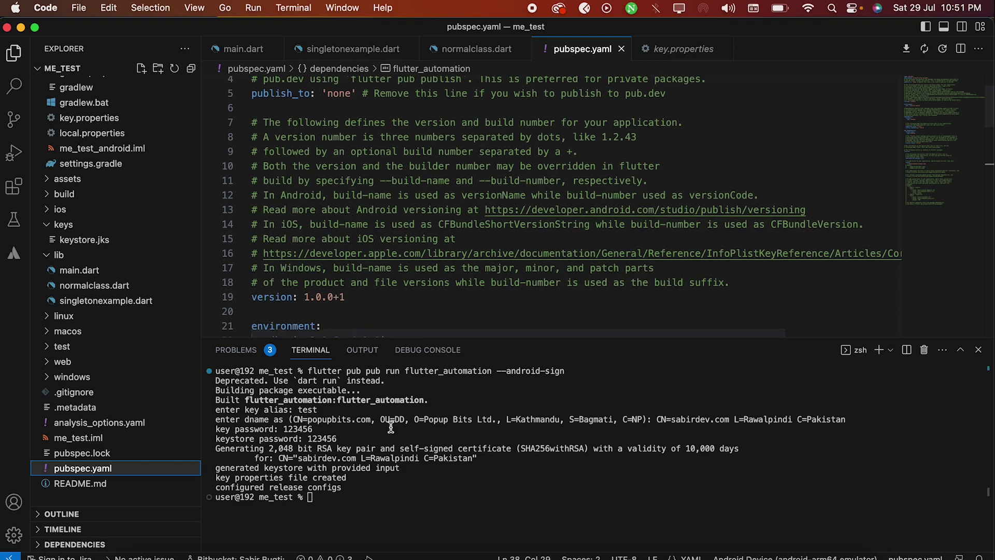
- Run flutter build appbundle in the terminal
left_click(429, 477)
type("flutter")
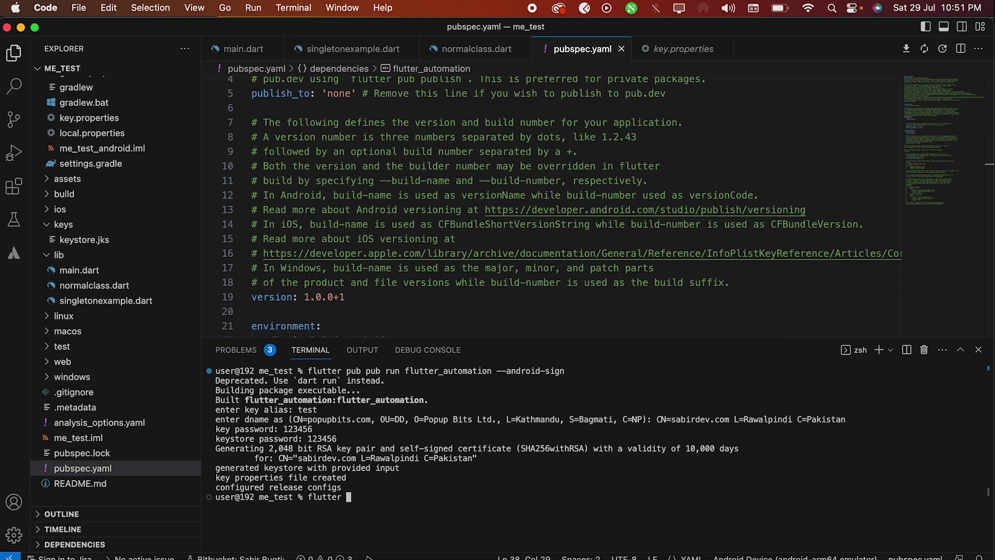
type("build")
type("appbundle")
key("Return")
scroll(430, 101, "up", 3)
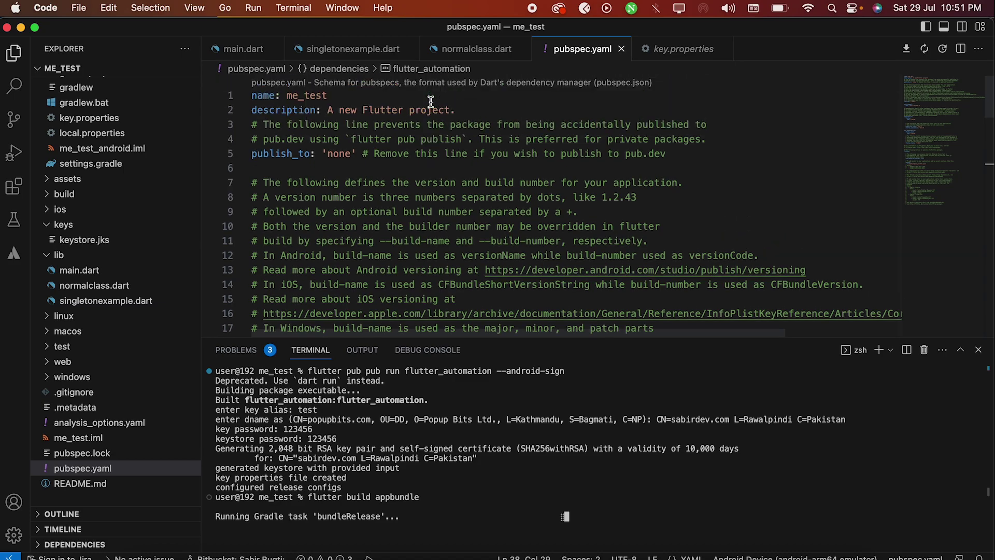
scroll(405, 132, "down", 5)
scroll(373, 155, "down", 5)
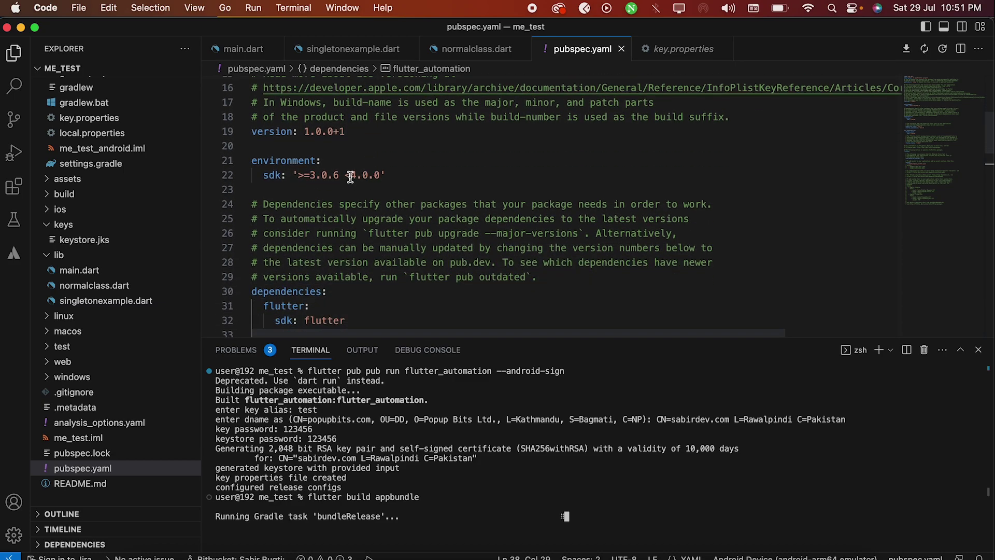
scroll(391, 173, "up", 5)
scroll(391, 172, "up", 2)
left_click_drag(258, 228, 345, 228)
- Change pubspec.yaml's version from 1.0.0+1 to 1.0.1+2 and save
key("Left")
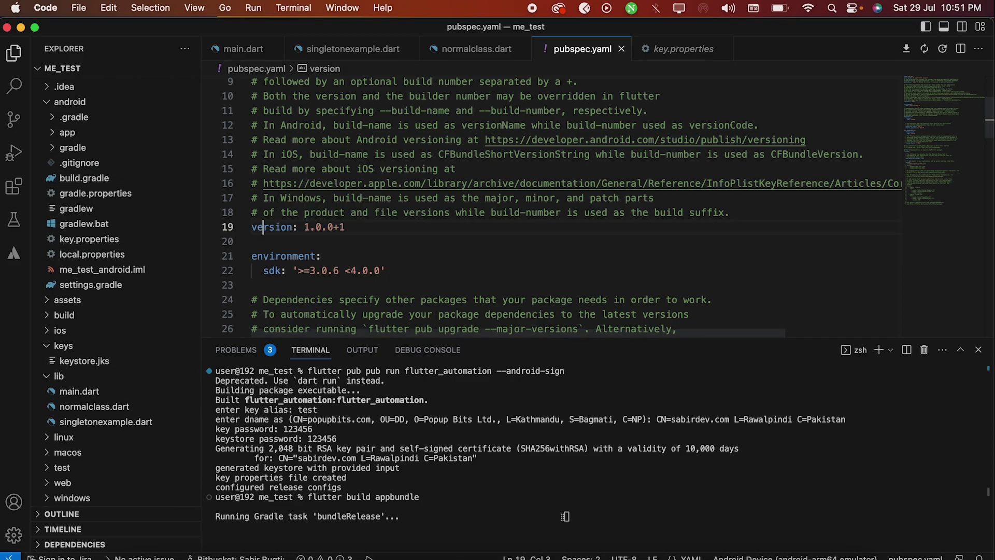
key("Right")
key("Right")
key("Right")
key("BackSpace")
type("1+2")
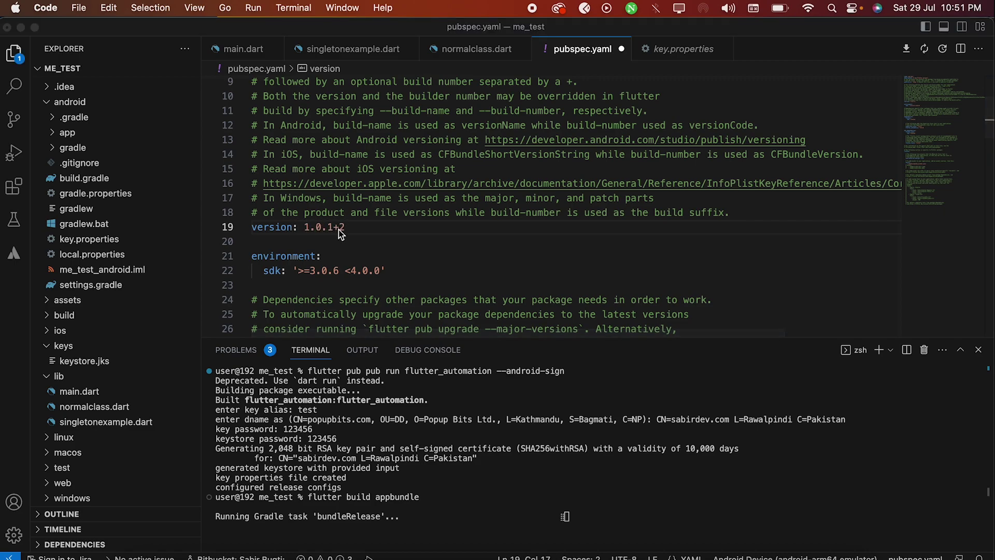
key("cmd+s")
mouse_move(346, 227)
left_mouse_down()
mouse_move(363, 229)
mouse_move(328, 227)
left_mouse_up()
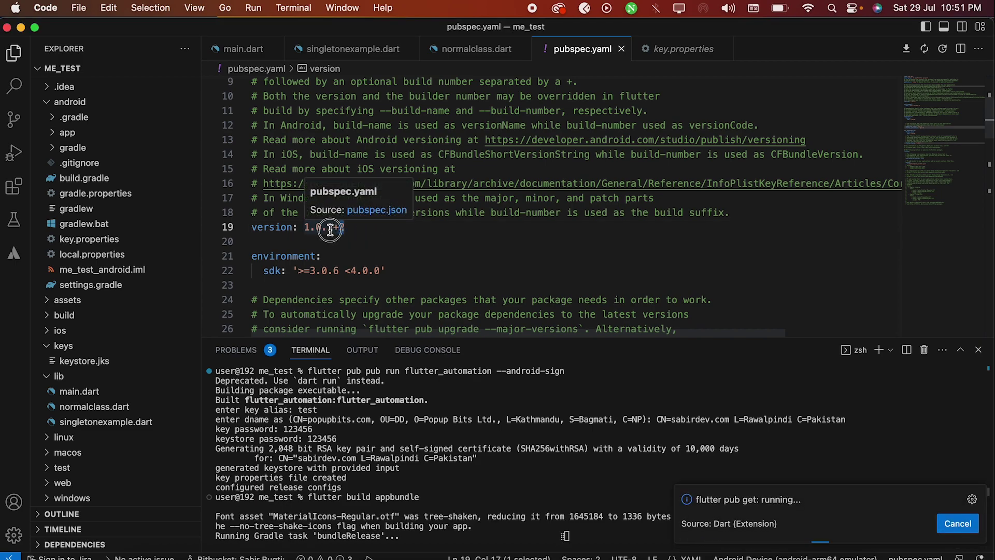
left_click(346, 227)
- Set versionName 1.0.1 and versionCode 2 in android/local.properties and save
left_click_drag(356, 227, 252, 226)
left_click(92, 267)
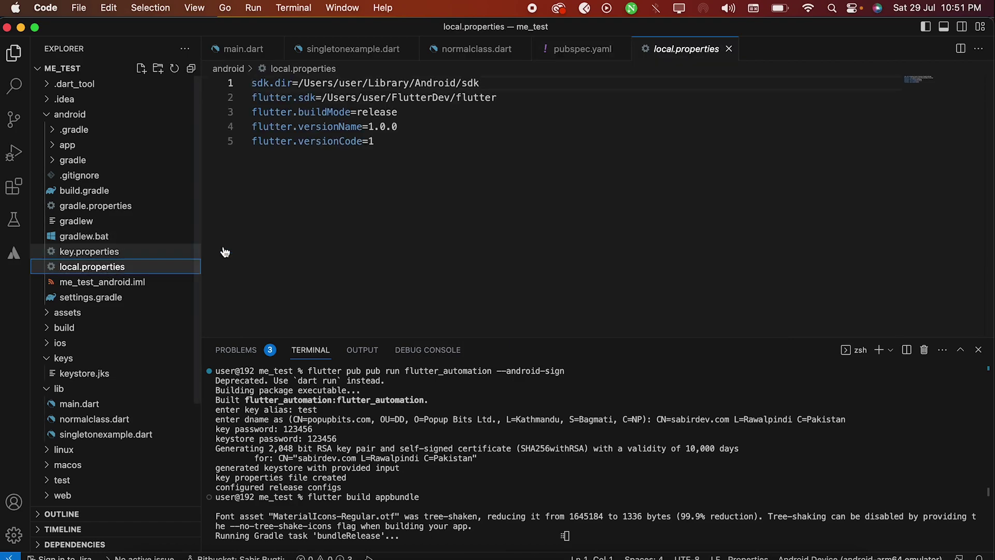
double_click(394, 127)
type("1")
left_click(398, 141)
key("BackSpace")
type("2")
key("super+s")
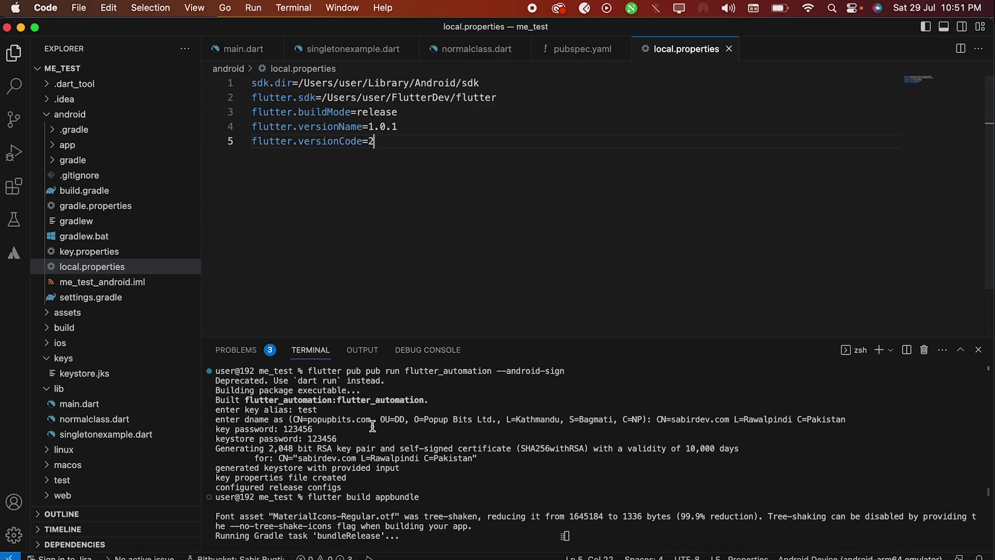